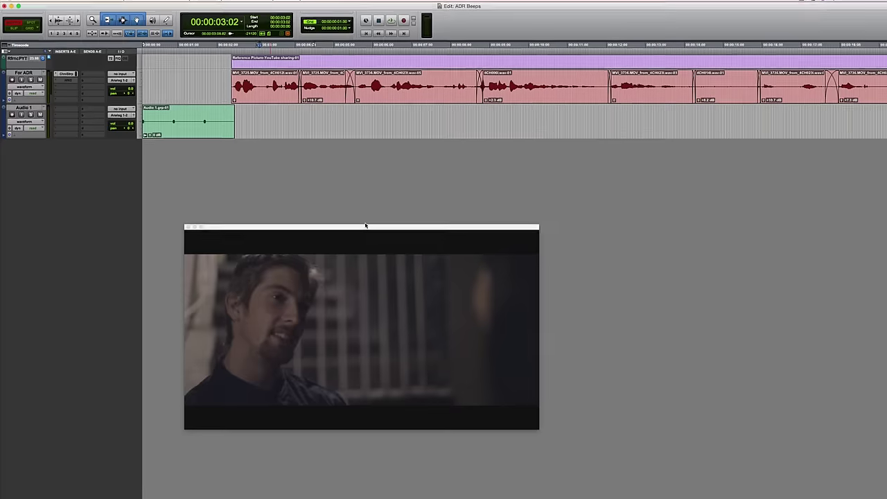
# Play the session from the start to review it
pyautogui.press('Return')
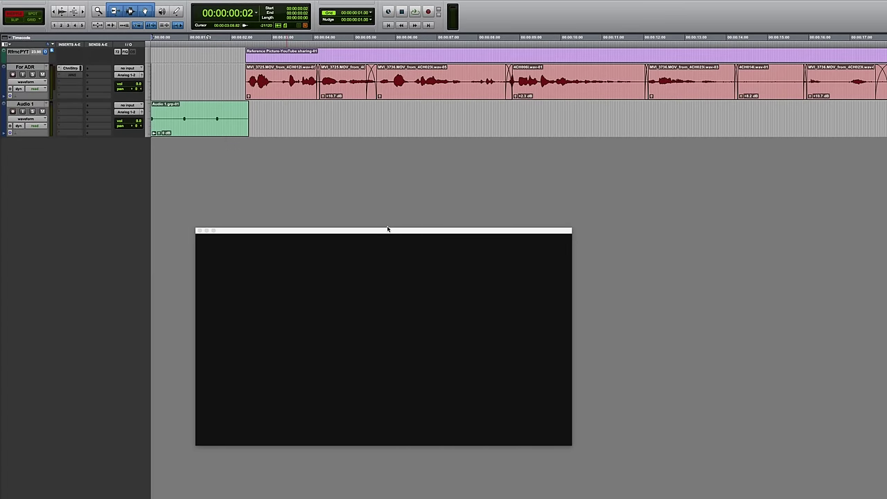
pyautogui.press('space')
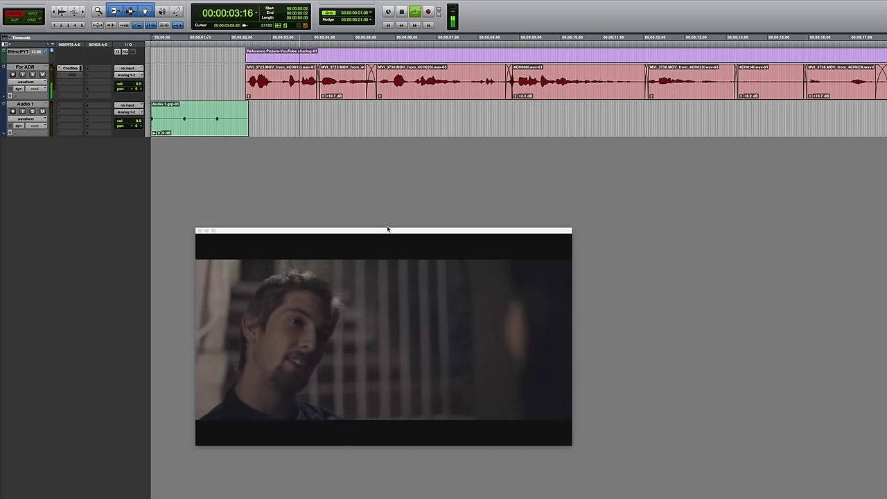
pyautogui.press('space')
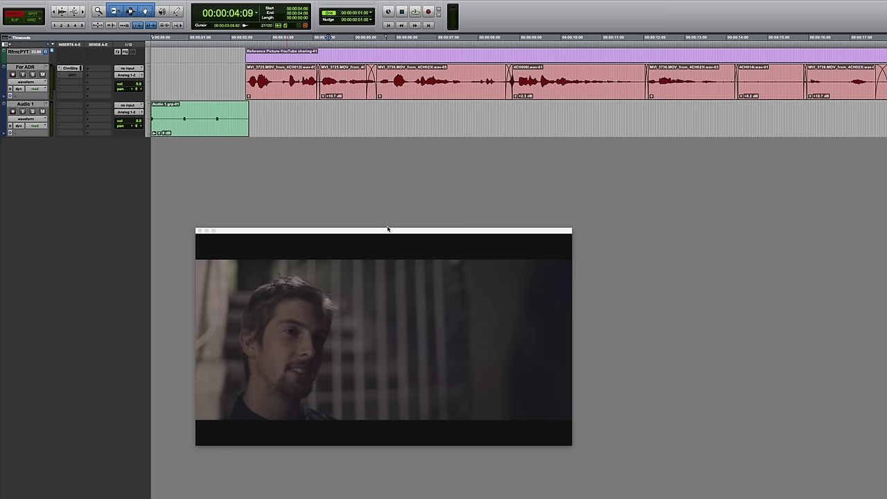
# Mute the existing tracks and add a new mono Audio 2 track
pyautogui.hotkey('shift', 'm')
pyautogui.press('shift+super+n')
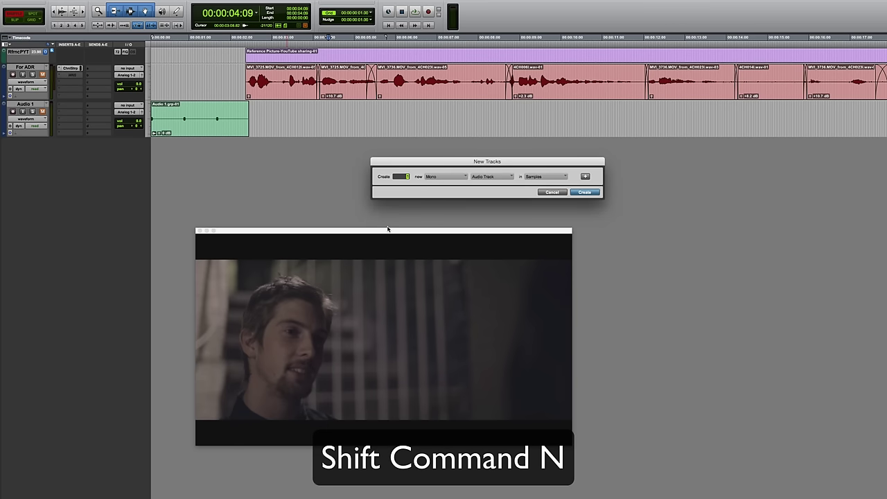
pyautogui.press('Return')
# Select one frame at the start of Audio 2, fill it with a generated tone, and play it
pyautogui.press(';')
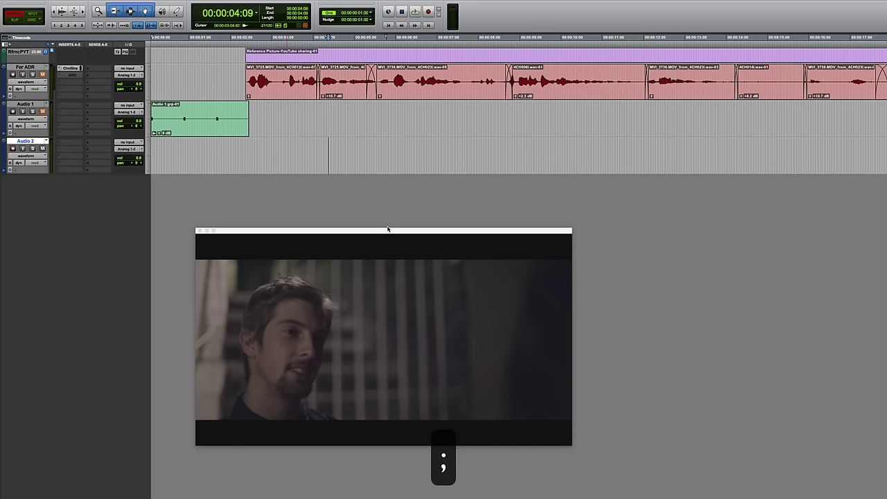
pyautogui.press('Return')
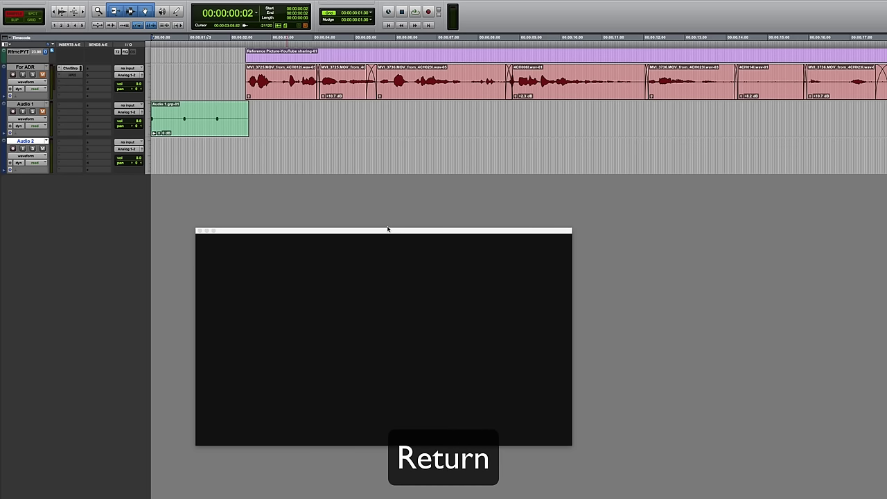
pyautogui.press('t')
pyautogui.press('t')
pyautogui.press('t')
pyautogui.press('super+shift+plus')
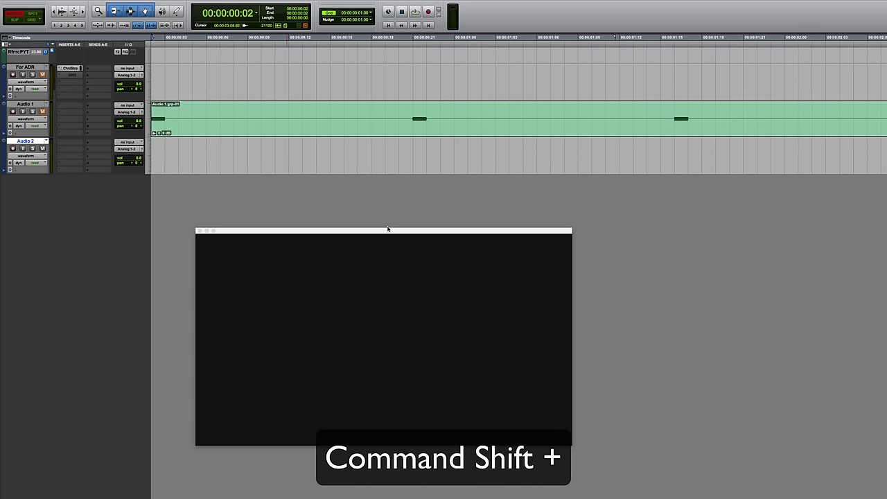
pyautogui.press('super+shift+plus')
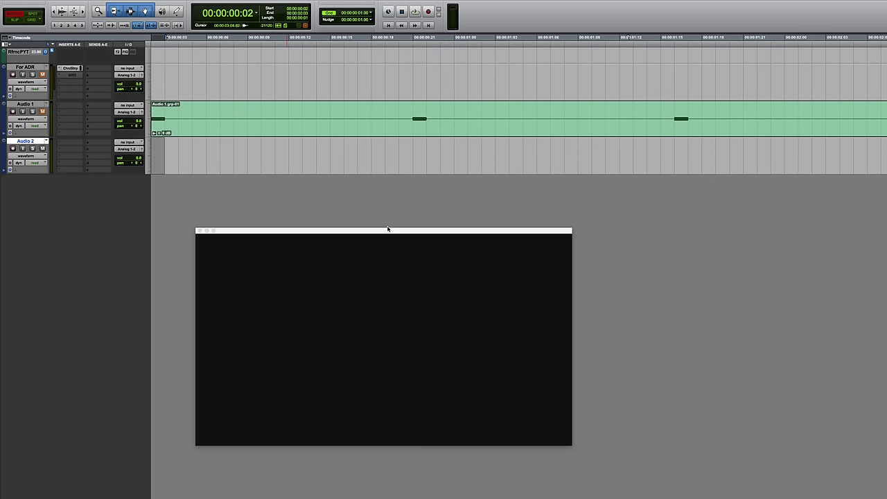
pyautogui.hotkey('ctrl', 'alt', 'shift', '3')
pyautogui.press('space')
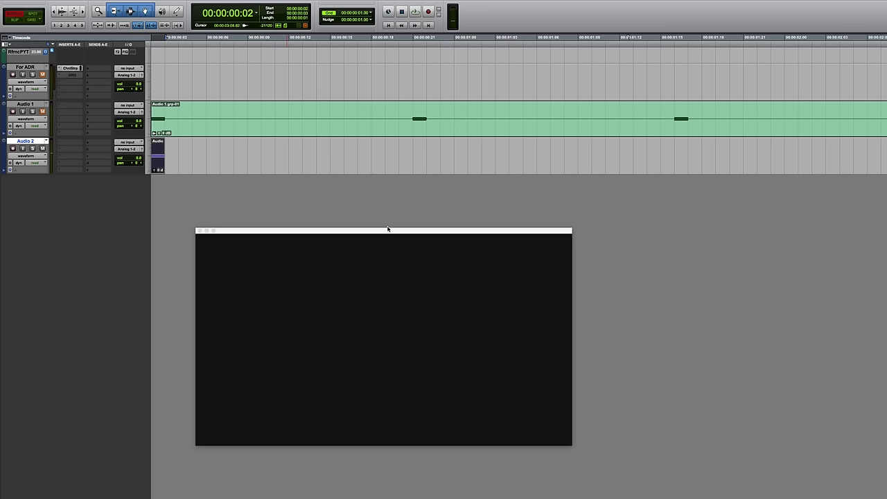
# Extend the Audio 2 selection to 19 frames and audition the beep span
pyautogui.press('super+shift+plus')
pyautogui.press('super+shift+plus')
pyautogui.press('super+shift+plus')
pyautogui.press('super+shift+plus')
pyautogui.press('super+shift+plus')
pyautogui.press('super+shift+plus')
pyautogui.press('super+shift+plus')
pyautogui.press('super+shift+plus')
pyautogui.press('super+shift+plus')
pyautogui.press('super+shift+plus')
pyautogui.press('super+shift+plus')
pyautogui.press('super+shift+plus')
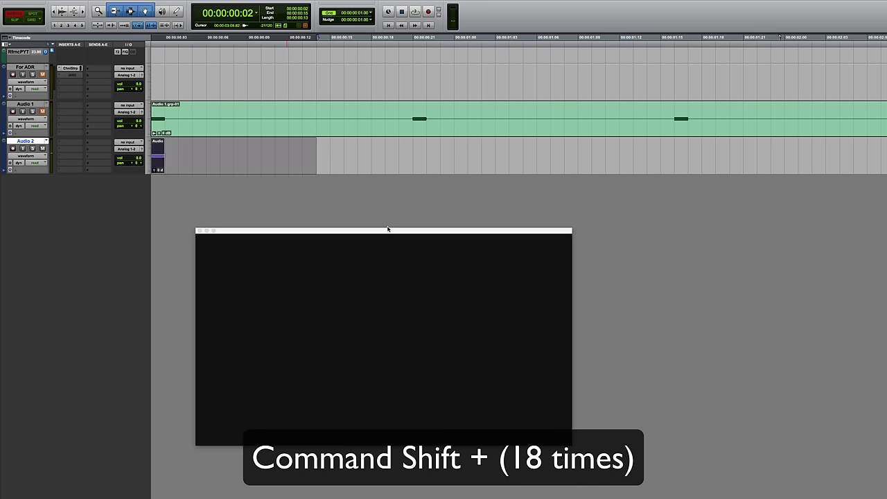
pyautogui.press('super+shift+plus')
pyautogui.press('super+shift+plus')
pyautogui.press('super+shift+plus')
pyautogui.press('super+shift+plus')
pyautogui.press('super+shift+plus')
pyautogui.press('super+shift+plus')
pyautogui.press('space')
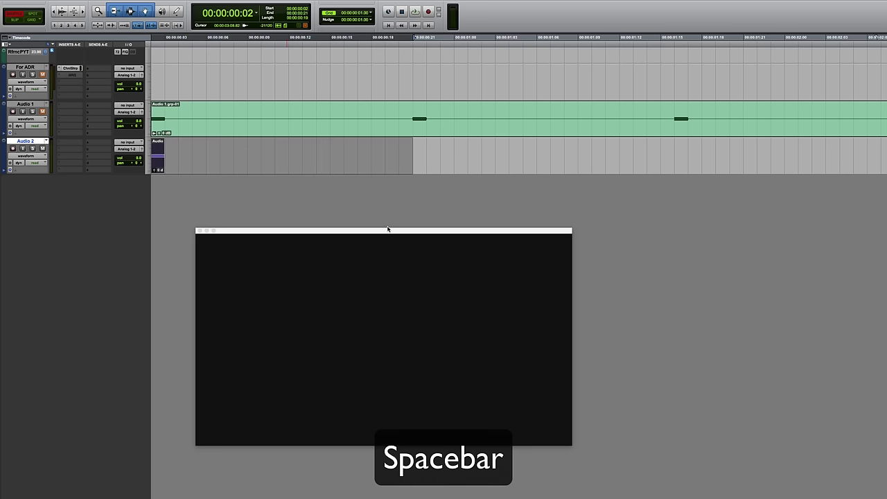
pyautogui.press('space')
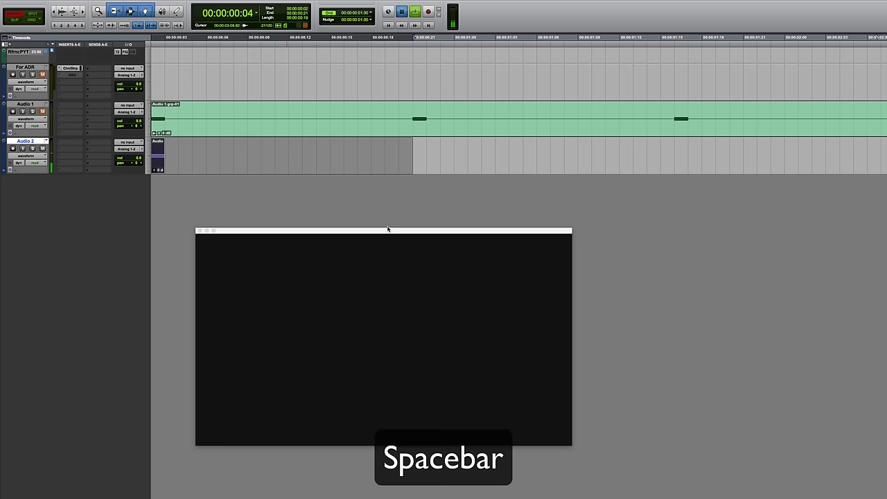
# Duplicate the beep into three clips, group them into Audio 2.grp from the session start, and play it
pyautogui.press('r')
pyautogui.press('super+d')
pyautogui.press('super+d')
pyautogui.hotkey('shift', 'Return')
pyautogui.press('super+alt+g')
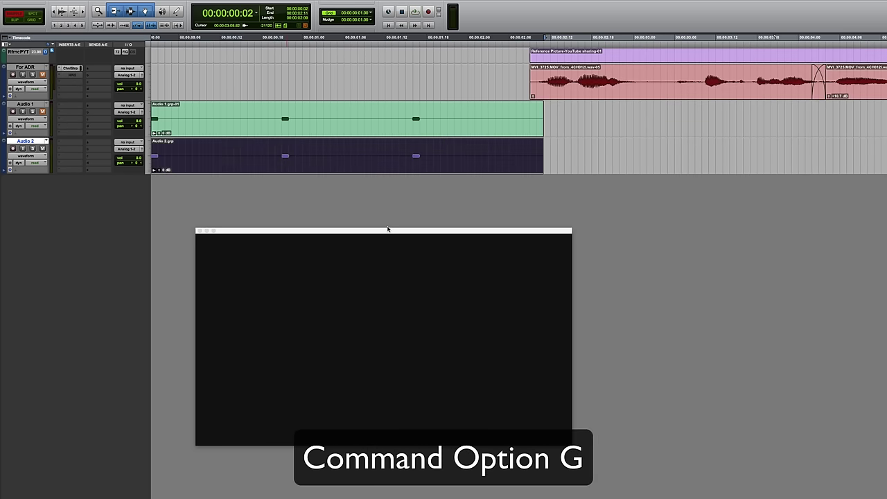
pyautogui.press('space')
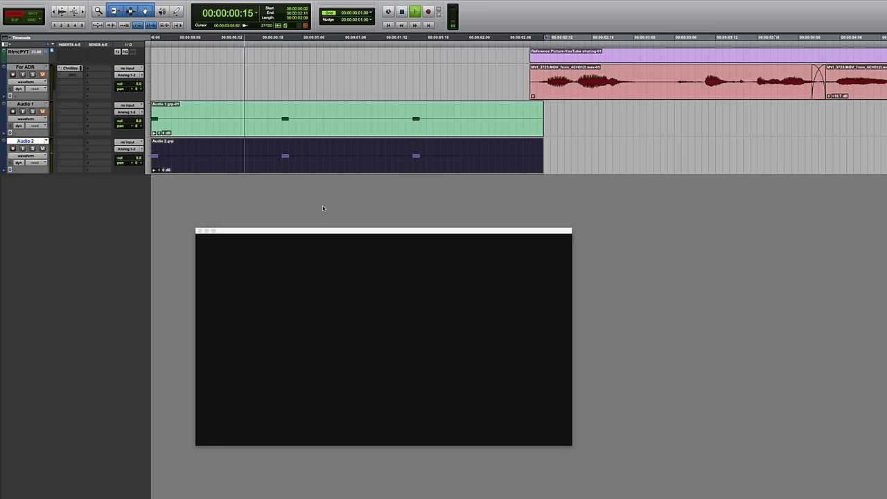
pyautogui.press('space')
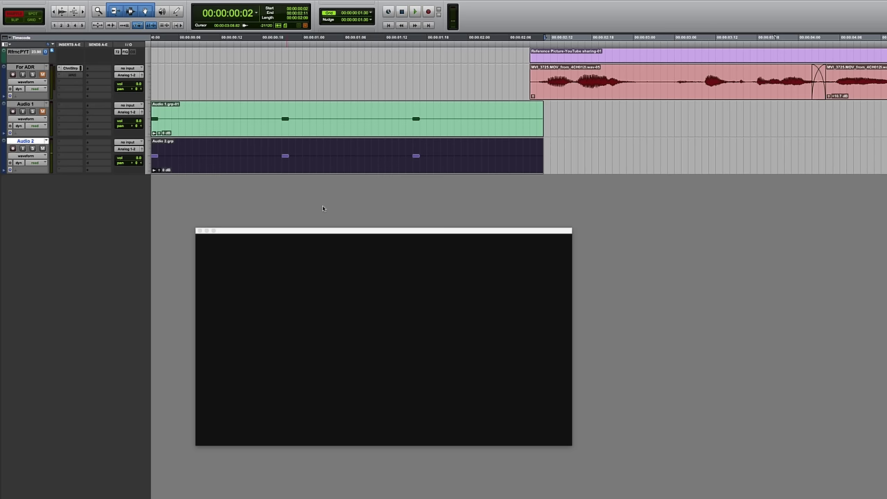
# Delete the Audio 2 track and place the insertion just after the Audio 1 clip group
pyautogui.rightClick(25, 143)
pyautogui.click(68, 151)
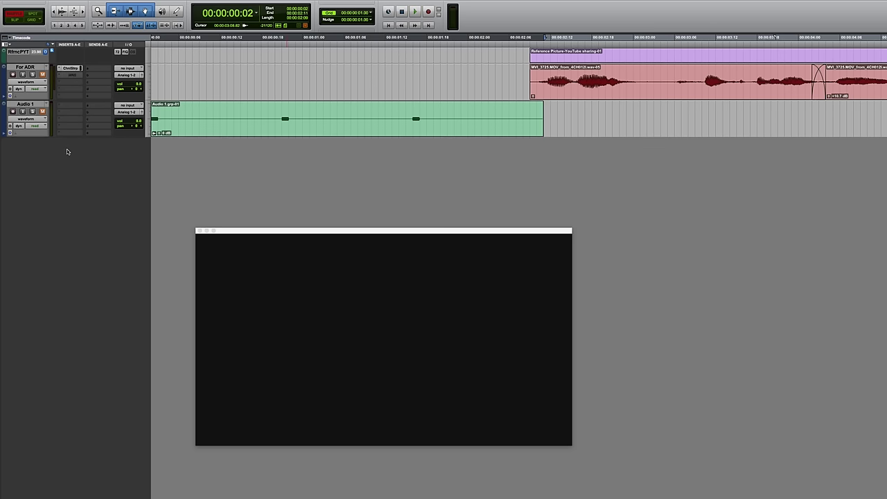
pyautogui.click(547, 119)
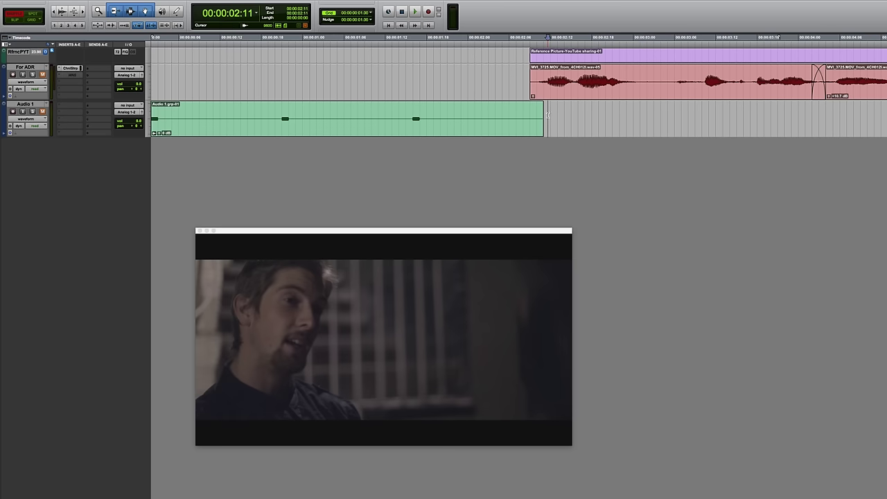
# Unmute the Audio 1 and For ADR tracks and play the session back
pyautogui.click(43, 111)
pyautogui.click(42, 74)
pyautogui.hscroll(5, 555, 93)
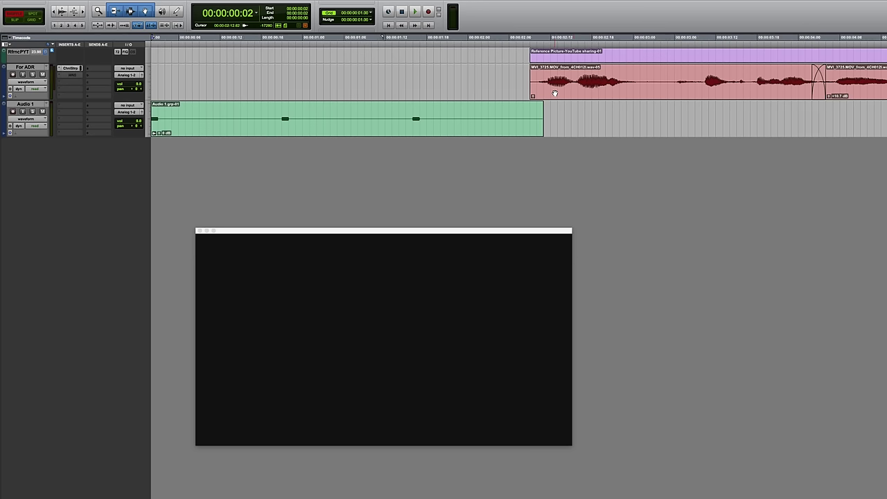
pyautogui.press('space')
pyautogui.press('super+bracketleft')
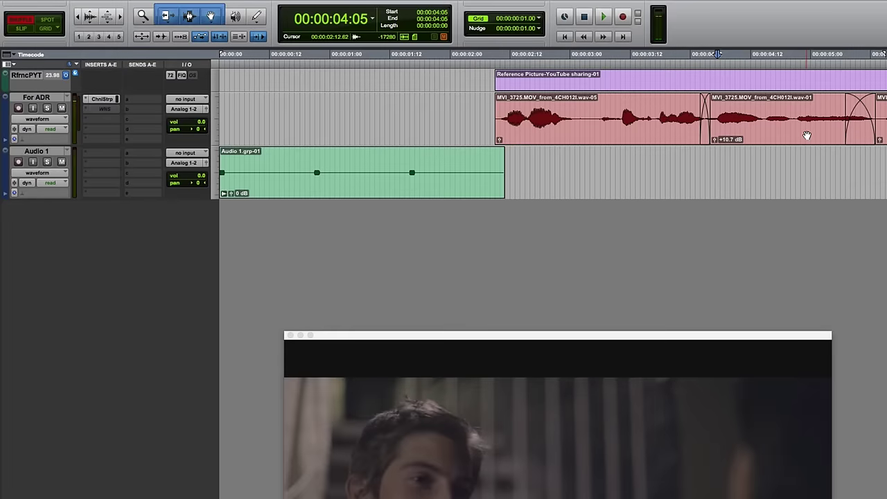
# Toggle Timeline Insertion Follows Playback twice with N, then mute For ADR and Audio 1
pyautogui.press('n')
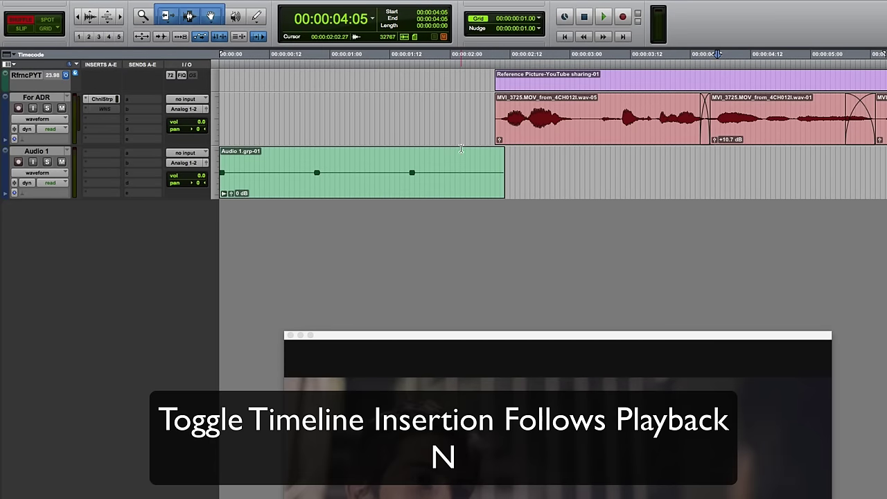
pyautogui.press('n')
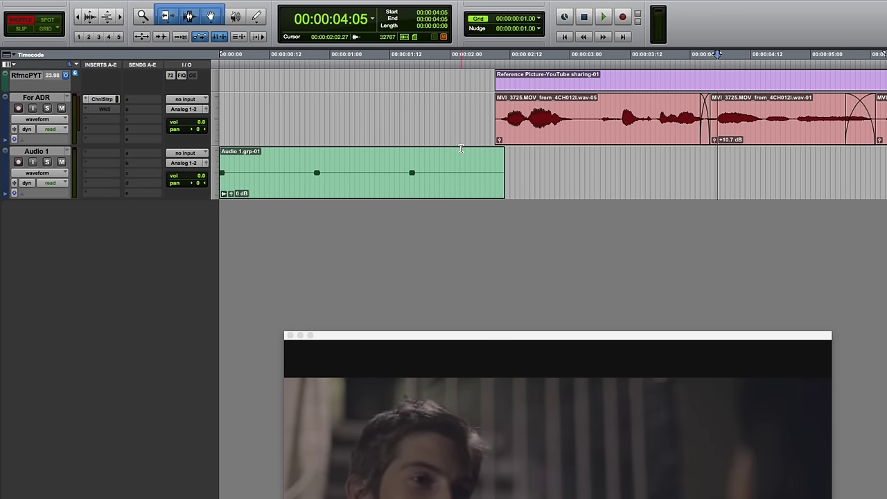
pyautogui.hotkey('shift', 'm')
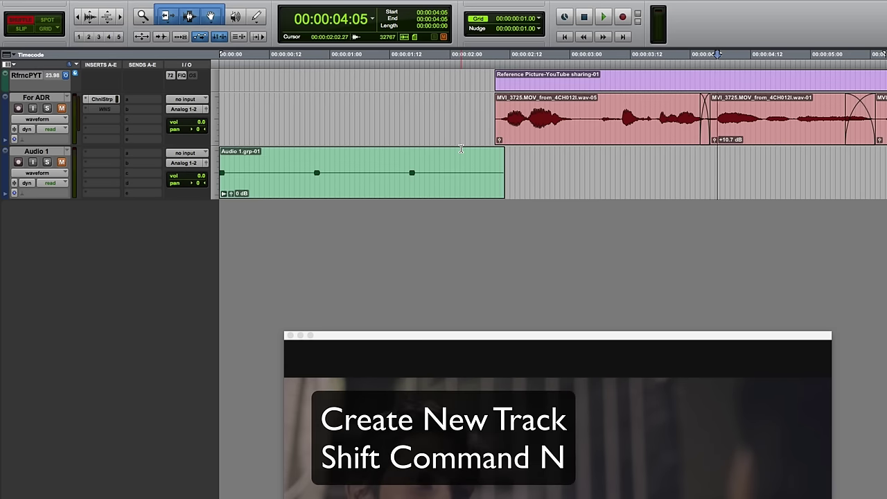
# Create a new mono Audio 3 track and move the playback marker earlier
pyautogui.press('shift+super+n')
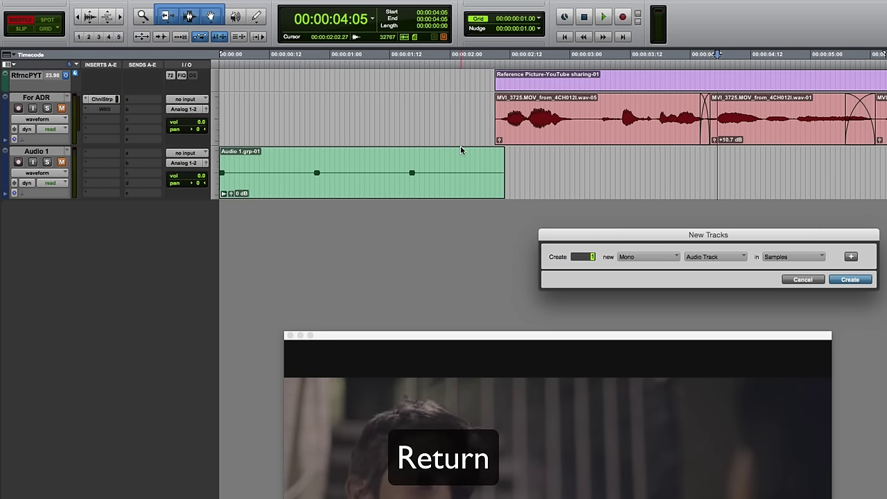
pyautogui.press('Return')
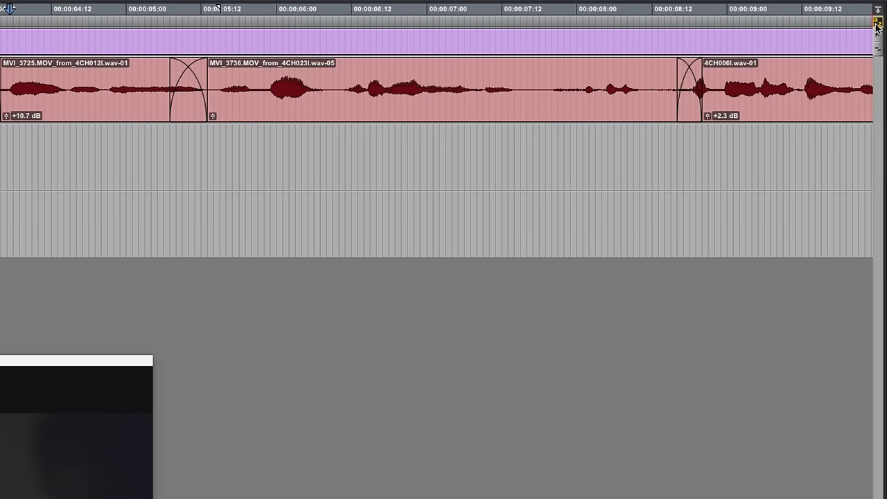
pyautogui.click(729, 247)
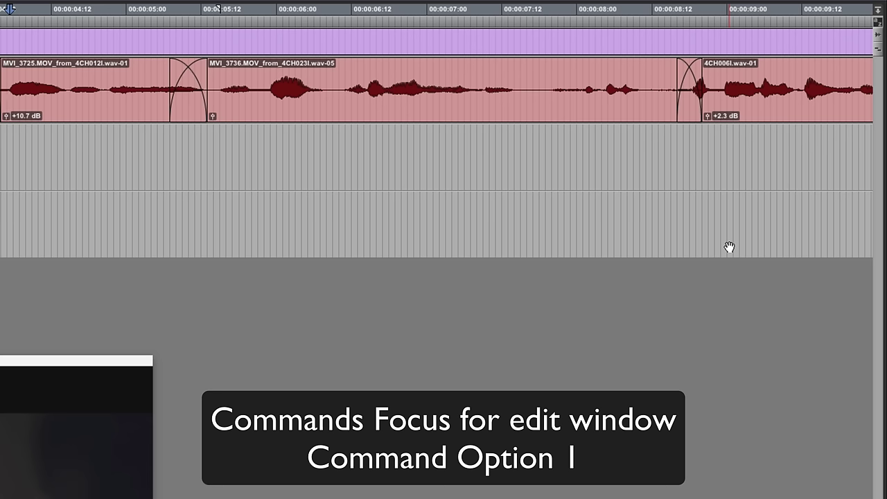
# Enable Commands Keyboard Focus and step the insertion between tracks with ; and P to the middle track
pyautogui.press('super+alt+1')
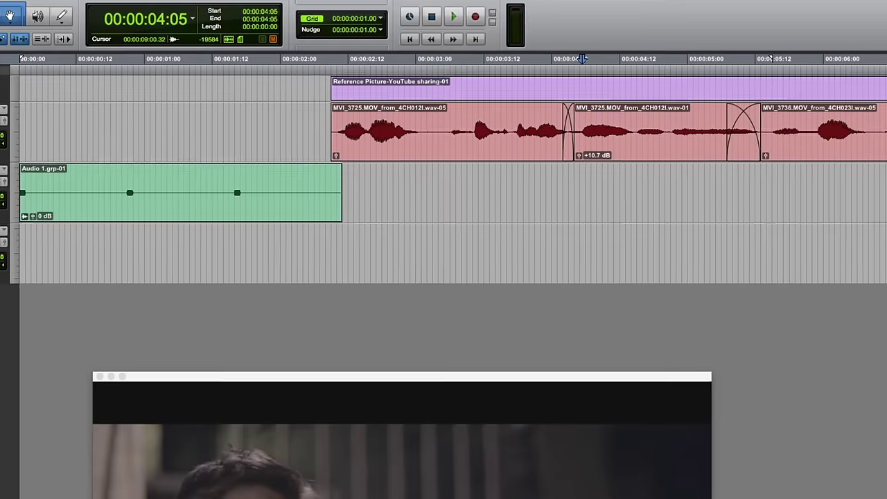
pyautogui.press(';')
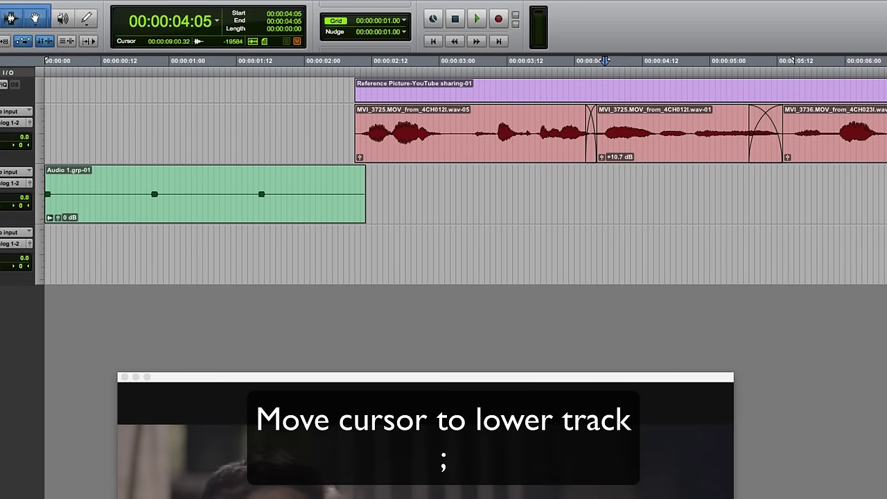
pyautogui.press(';')
pyautogui.press('p')
pyautogui.press('p')
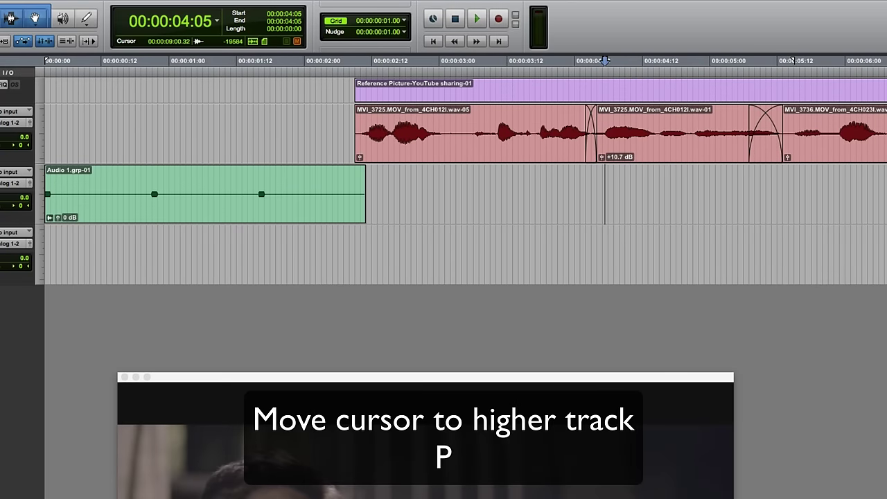
pyautogui.press(';')
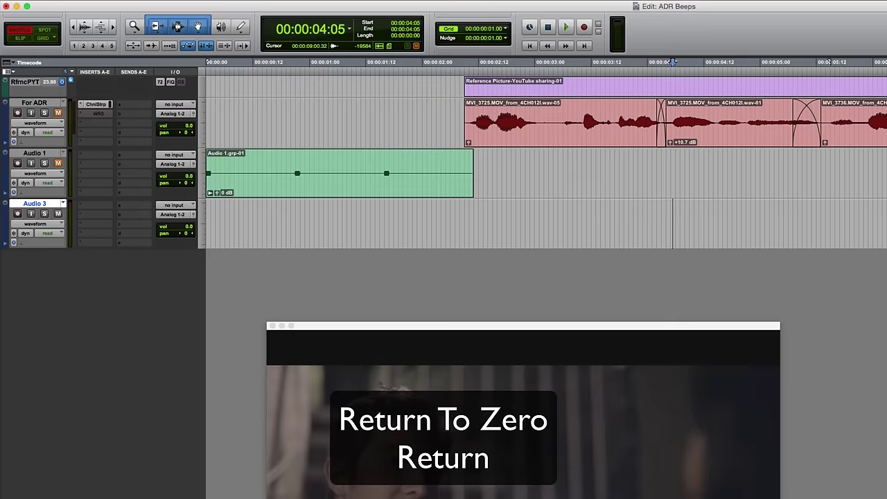
# Go to the session start, zoom in, and select the first frame of Audio 3
pyautogui.press('Return')
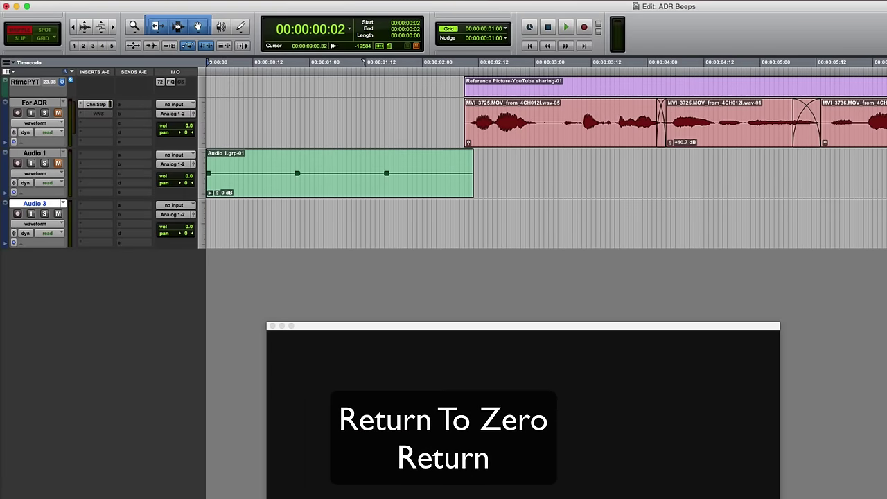
pyautogui.press('t')
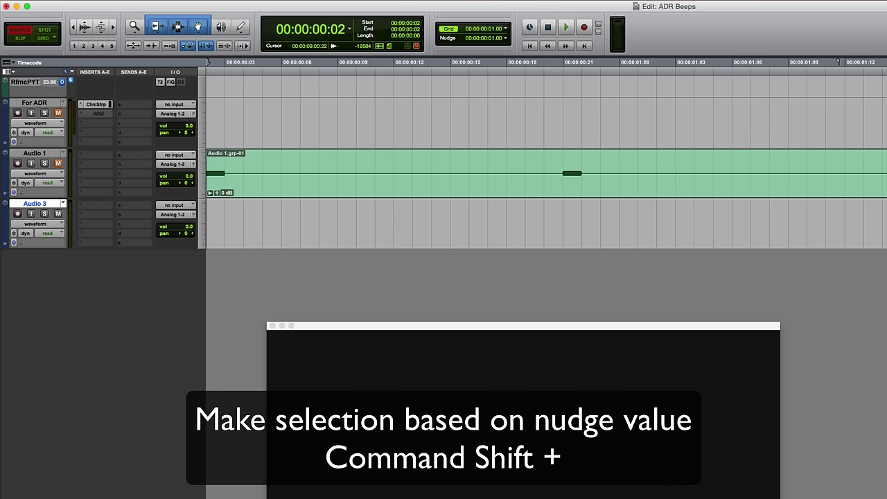
pyautogui.press('super+shift+plus')
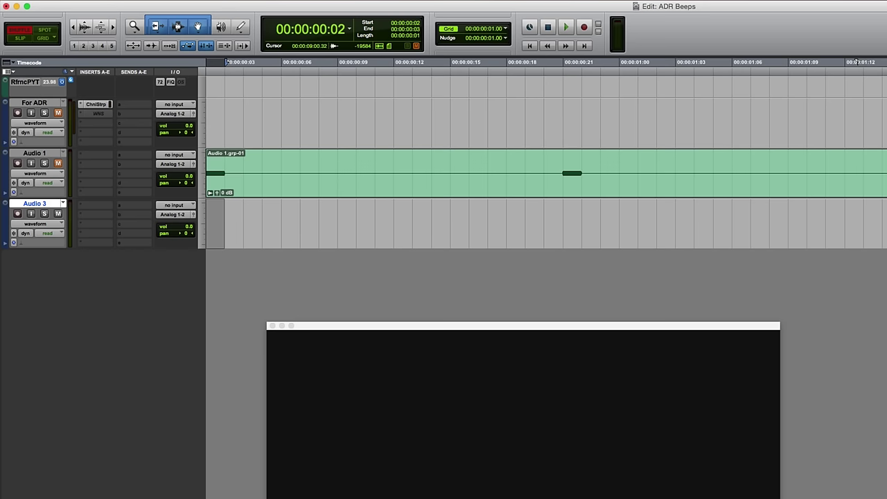
# Generate a one-frame 1 kHz tone at the start of Audio 3 and play it back
pyautogui.moveTo(59, 3)
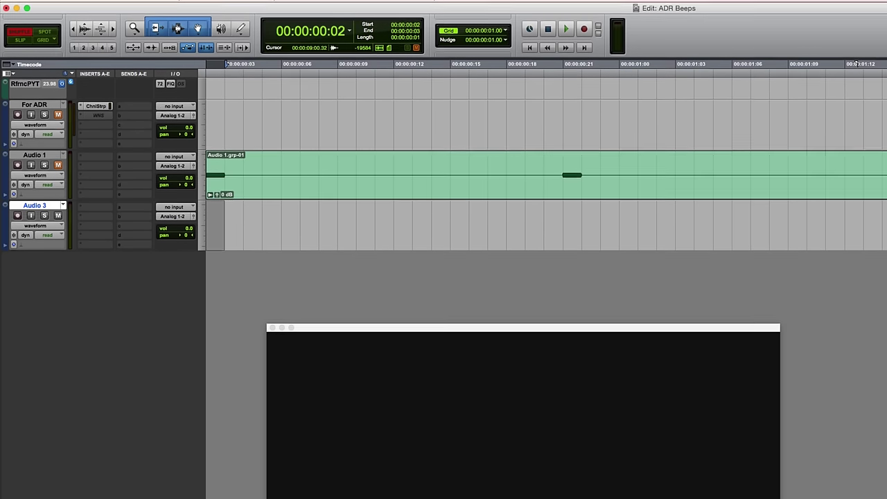
pyautogui.click(100, 6)
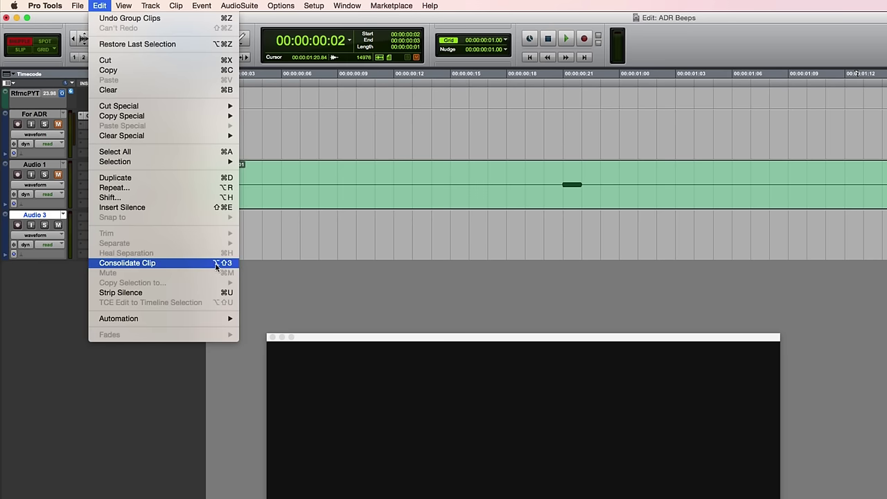
pyautogui.click(330, 297)
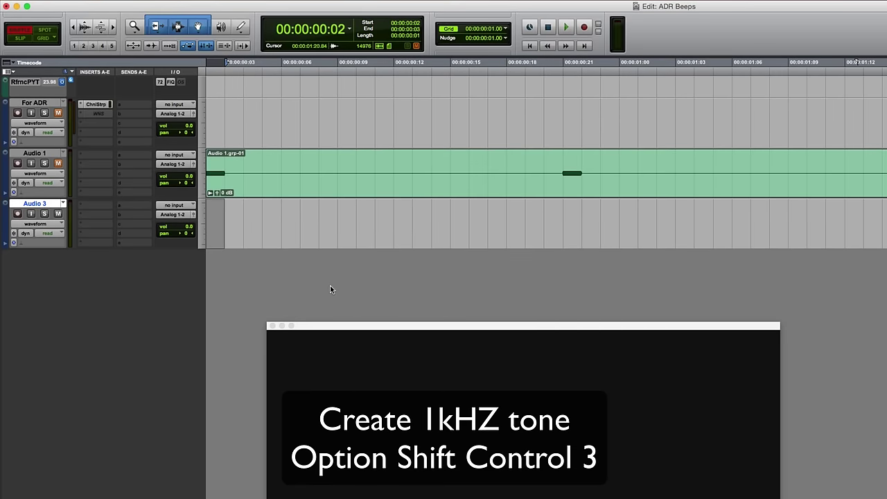
pyautogui.hotkey('ctrl', 'alt', 'shift', '3')
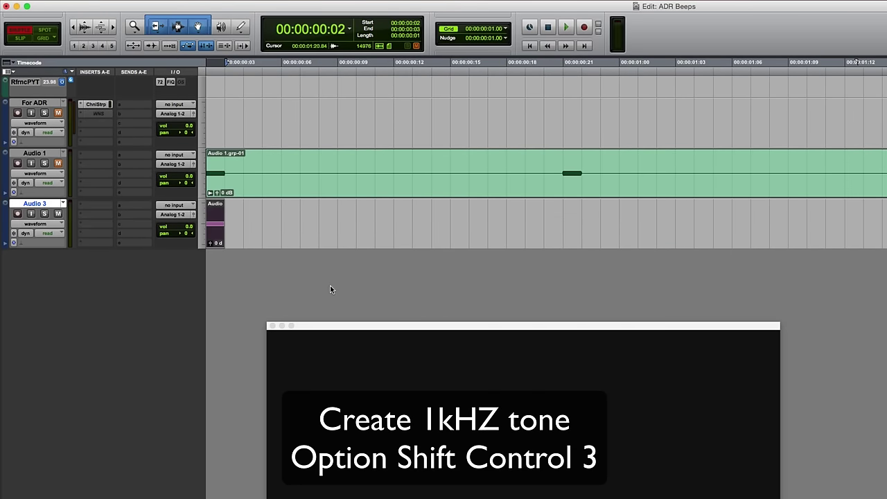
pyautogui.press('space')
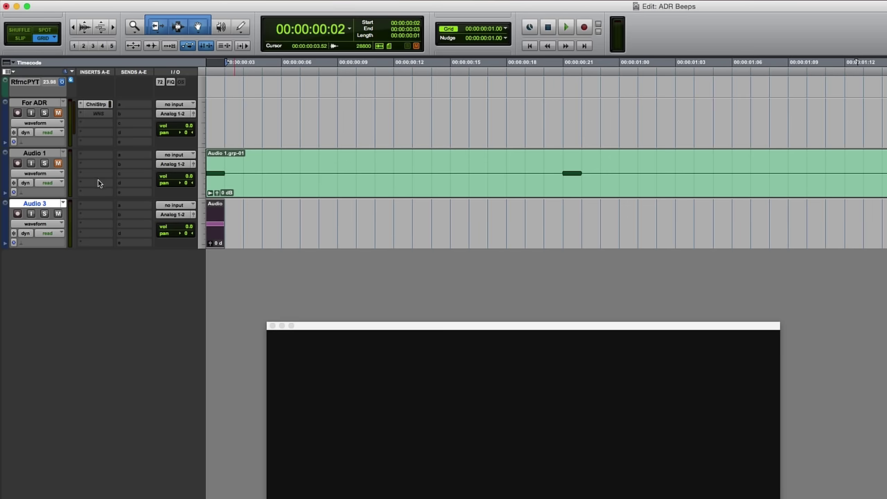
# Reset the Audio 3 selection to a single frame at the session start
pyautogui.press('super+plus')
pyautogui.press('super+plus')
pyautogui.press('super+plus')
pyautogui.press('super+plus')
pyautogui.press('super+plus')
pyautogui.press('super+plus')
pyautogui.press('super+plus')
pyautogui.press('super+plus')
pyautogui.press('super+plus')
pyautogui.press('super+plus')
pyautogui.press('super+plus')
pyautogui.press('super+plus')
pyautogui.press('super+plus')
pyautogui.press('super+plus')
pyautogui.press('super+plus')
pyautogui.press('super+plus')
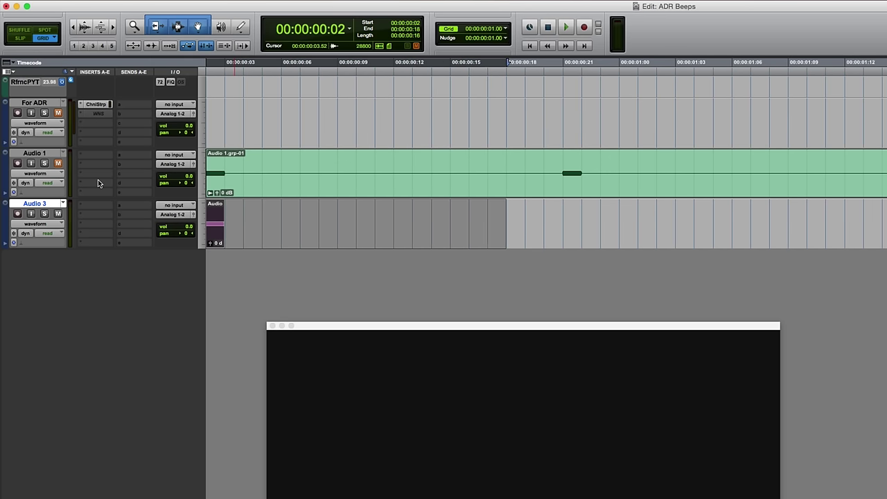
pyautogui.press('Return')
pyautogui.click(18, 31)
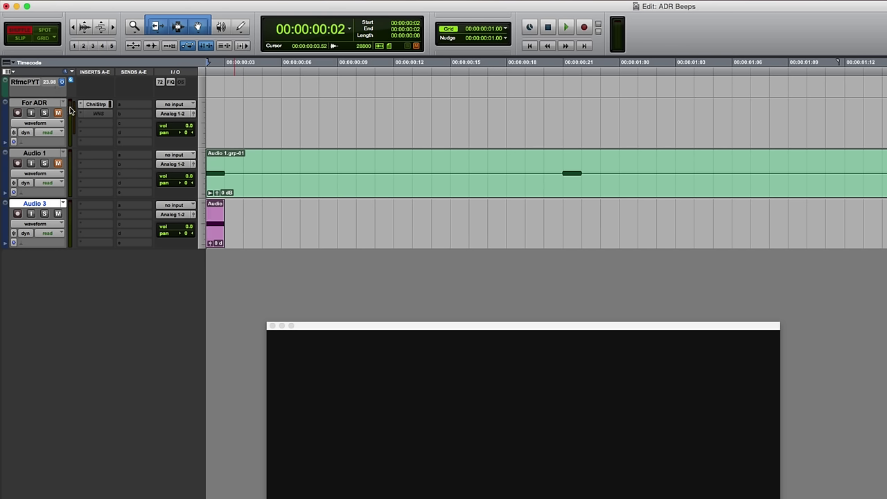
pyautogui.press('super+plus')
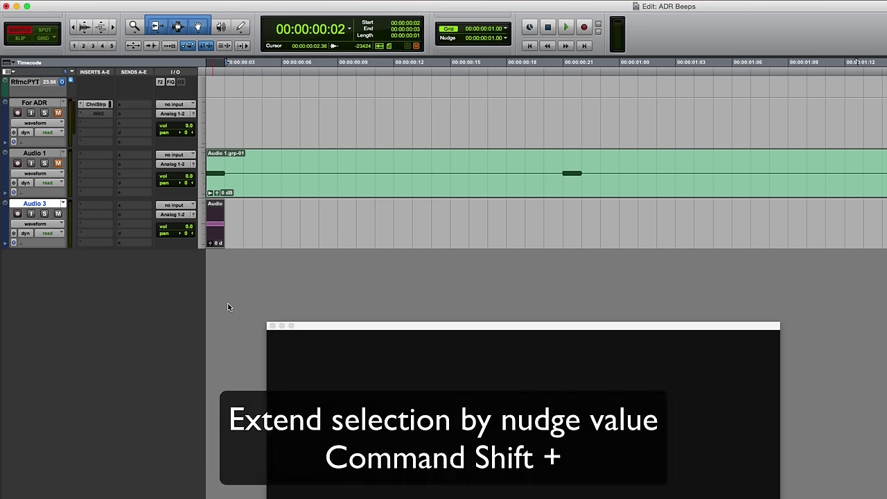
# Extend the selection to 19 frames ending at 00:00:00:21, audition it, and enable loop playback
pyautogui.press('super+shift+plus')
pyautogui.press('super+shift+plus')
pyautogui.press('super+shift+plus')
pyautogui.press('super+shift+plus')
pyautogui.press('super+shift+plus')
pyautogui.press('super+shift+plus')
pyautogui.press('super+shift+plus')
pyautogui.press('super+shift+plus')
pyautogui.press('super+shift+plus')
pyautogui.press('super+shift+plus')
pyautogui.press('super+shift+plus')
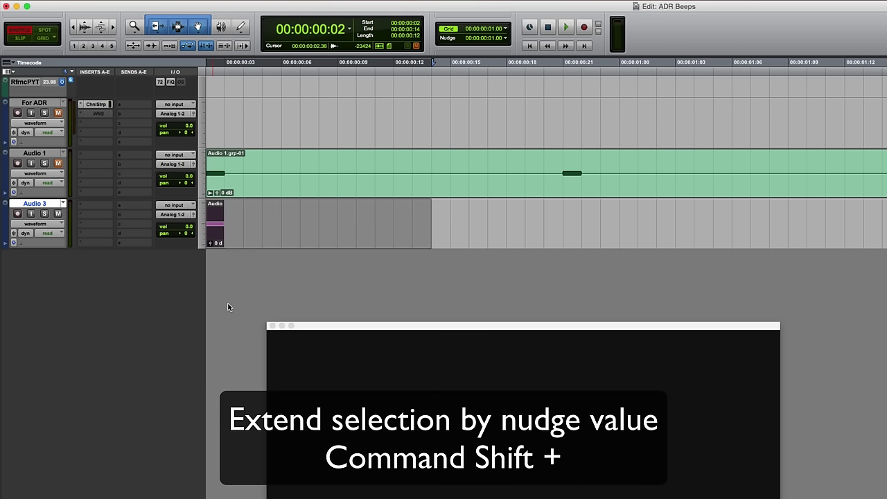
pyautogui.press('super+shift+plus')
pyautogui.press('super+shift+plus')
pyautogui.press('super+shift+plus')
pyautogui.press('super+shift+plus')
pyautogui.press('super+shift+plus')
pyautogui.press('super+shift+plus')
pyautogui.press('super+shift+plus')
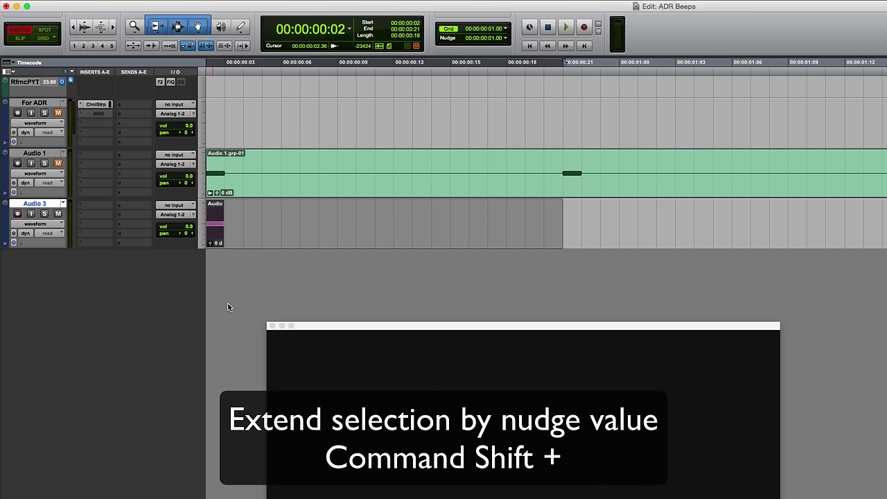
pyautogui.press('space')
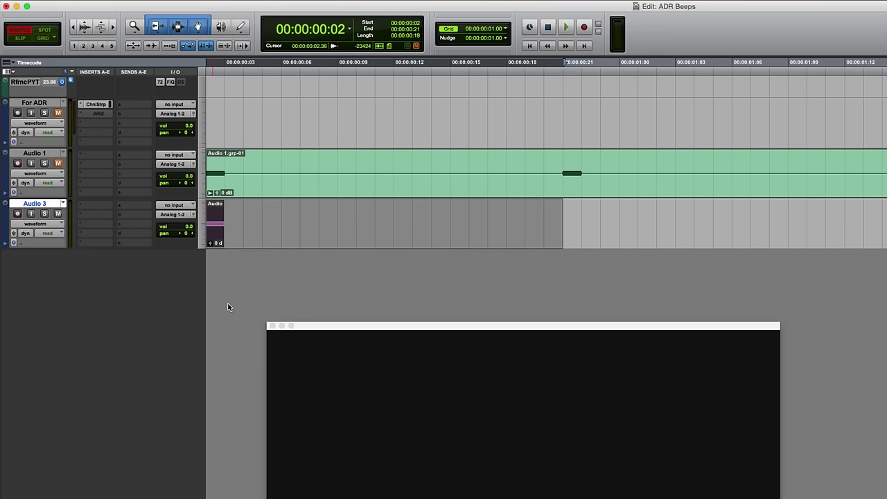
pyautogui.press('4')
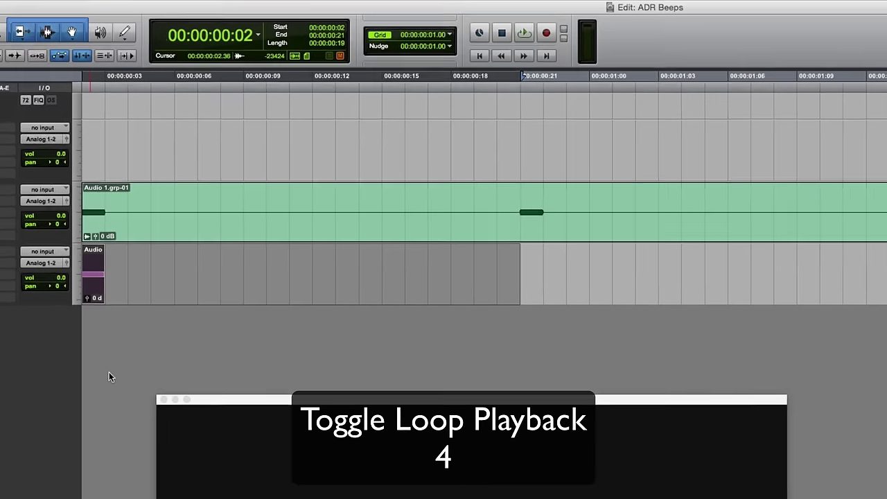
# Loop the 19-frame beep span once, zoom out to show the dialogue, and duplicate the beep
pyautogui.press('4')
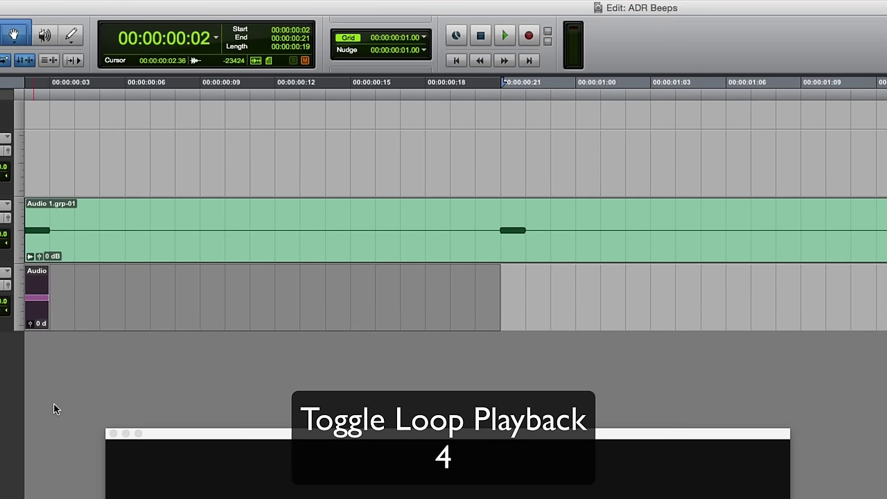
pyautogui.press('4')
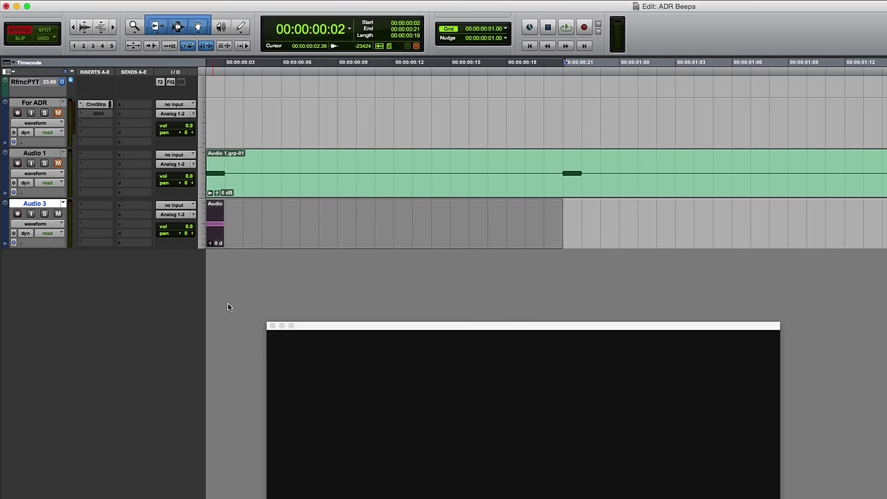
pyautogui.press('space')
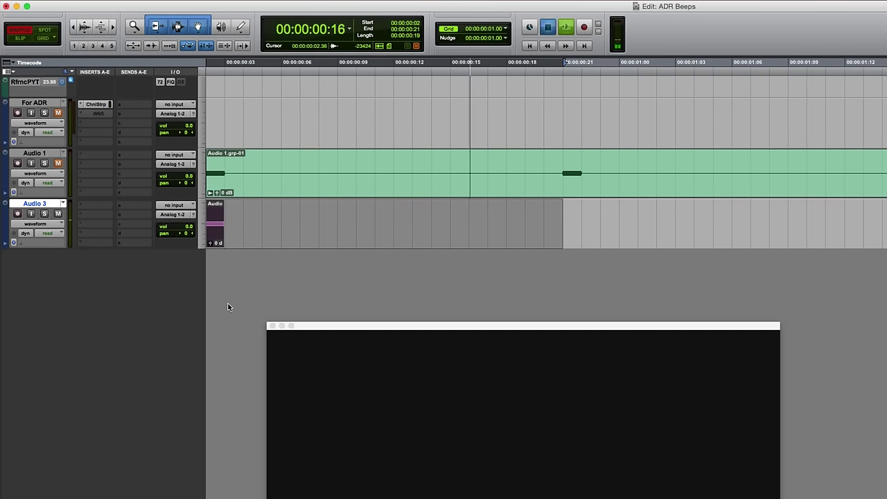
pyautogui.press('space')
pyautogui.press('r')
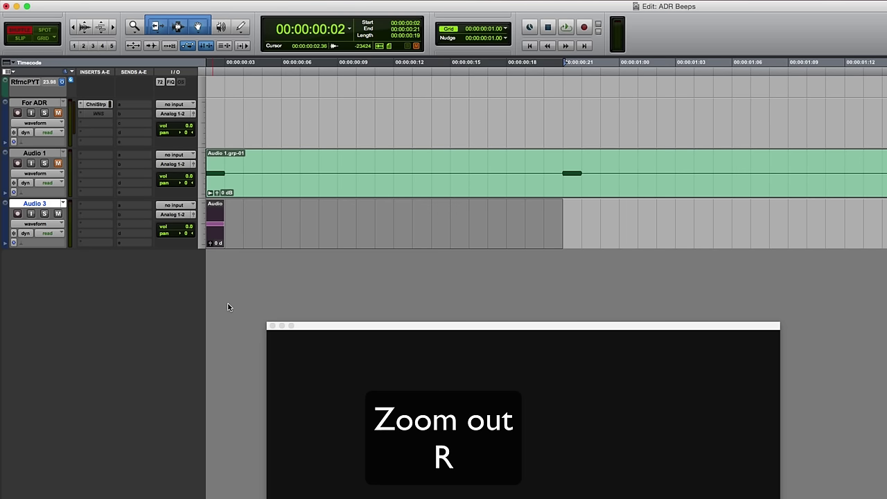
pyautogui.press('r')
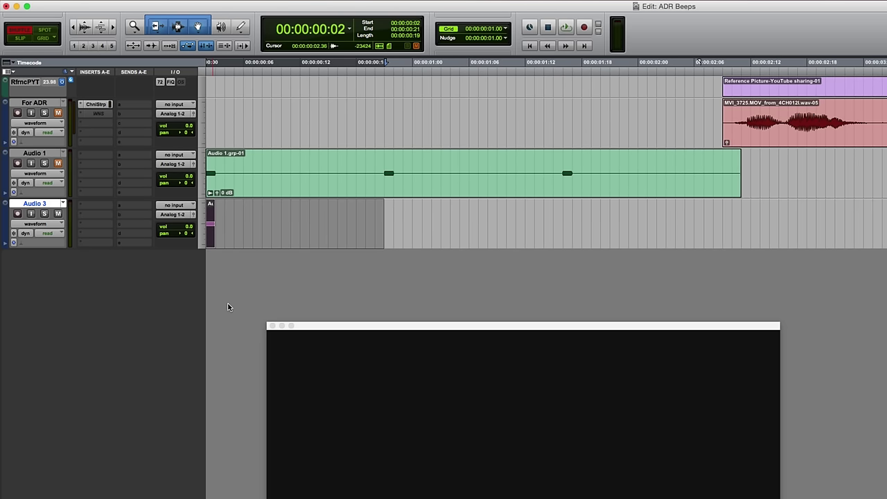
pyautogui.press('super+d')
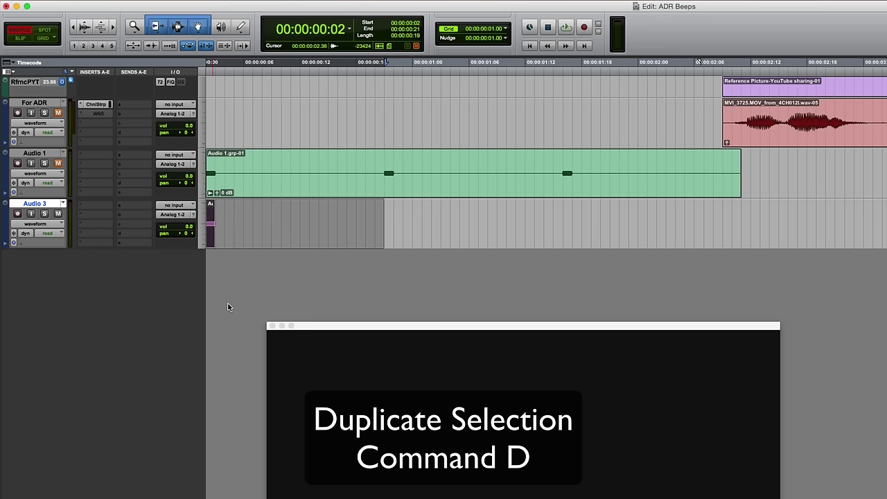
# Duplicate the beep twice more, group all three into Audio 3.grp from the session start, and play it
pyautogui.press('super+d')
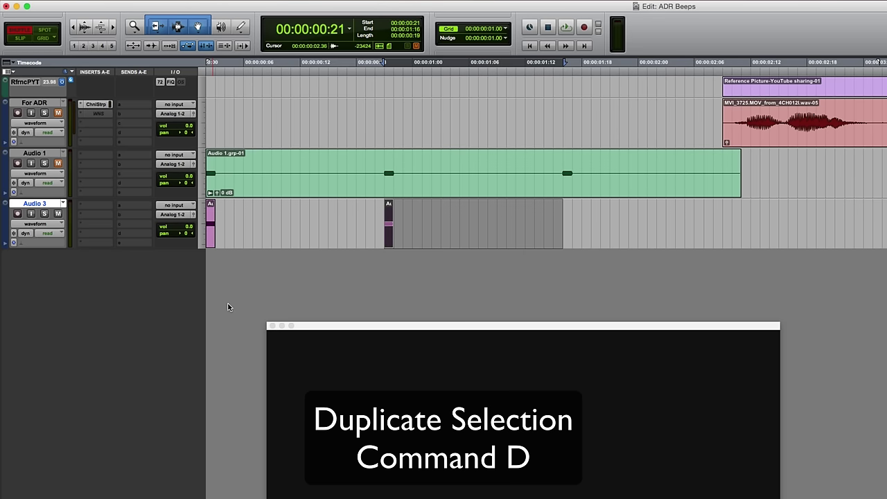
pyautogui.press('super+d')
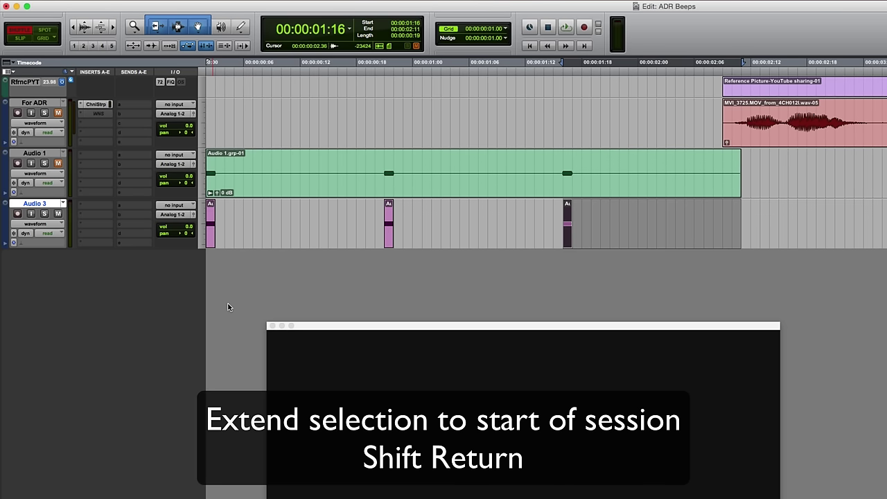
pyautogui.hotkey('shift', 'Return')
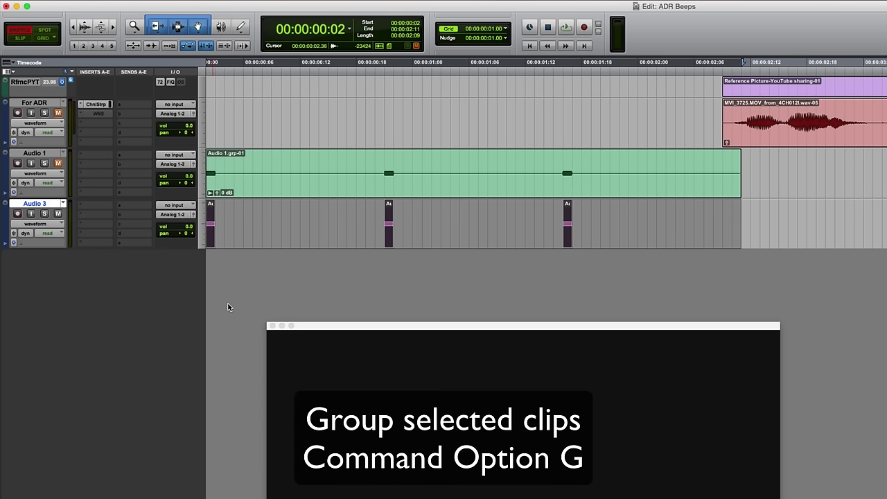
pyautogui.press('super+alt+g')
pyautogui.press('space')
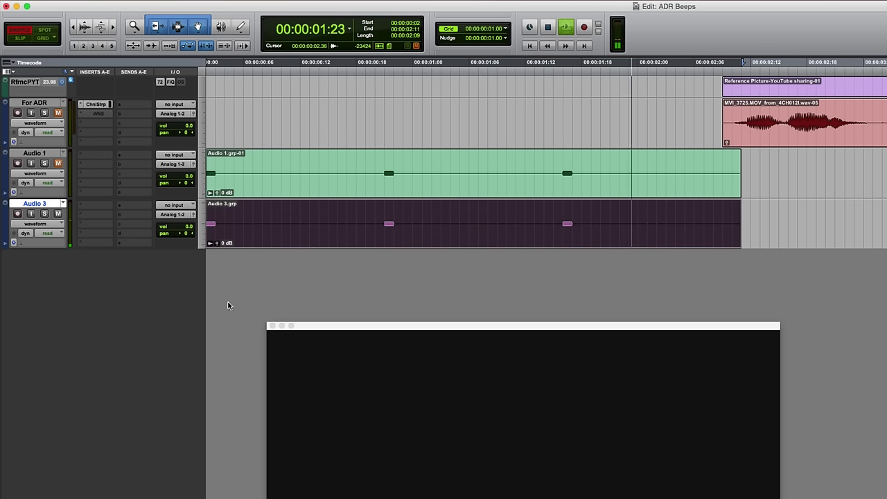
pyautogui.press('space')
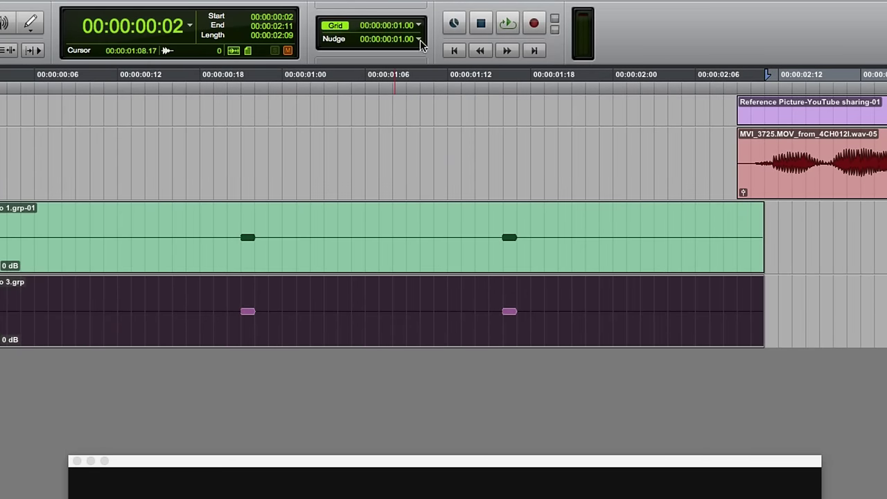
pyautogui.click(417, 40)
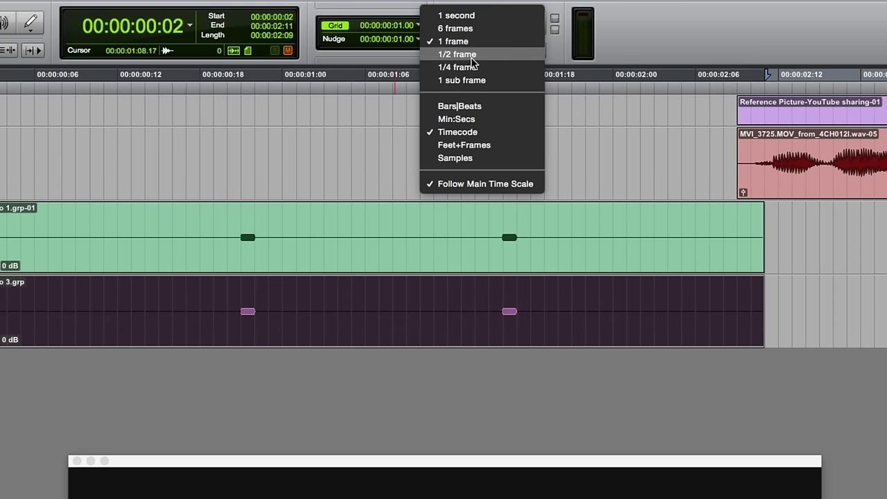
pyautogui.click(465, 30)
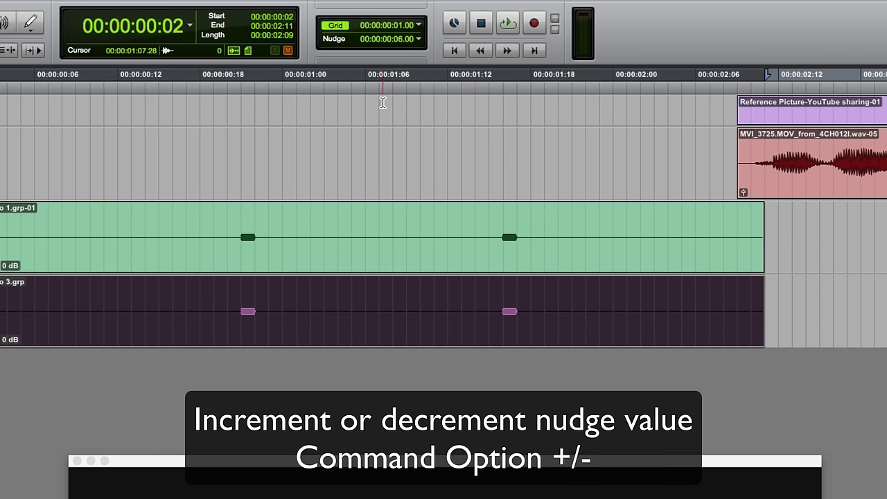
pyautogui.press('super+alt+minus')
pyautogui.press('super+alt+minus')
pyautogui.press('super+alt+minus')
pyautogui.press('super+alt+equal')
pyautogui.press('super+alt+equal')
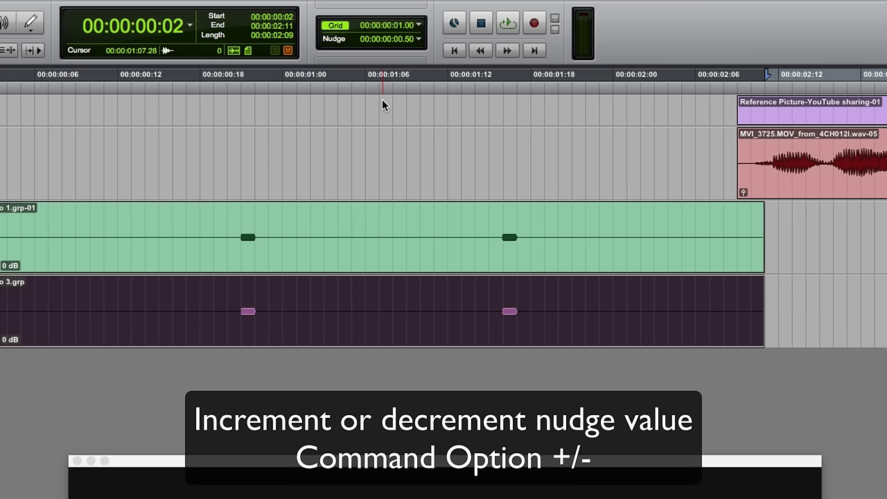